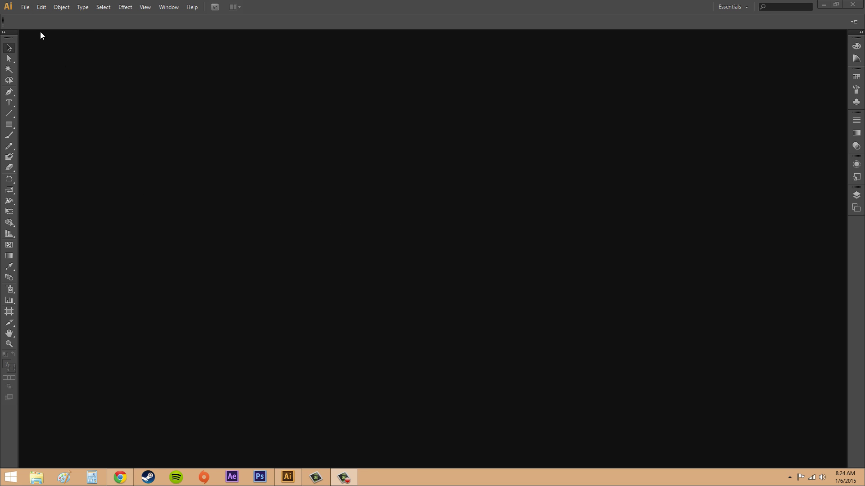
Start a new document and name it 'first'.
{"action": "left_click", "coordinate": [25, 8]}
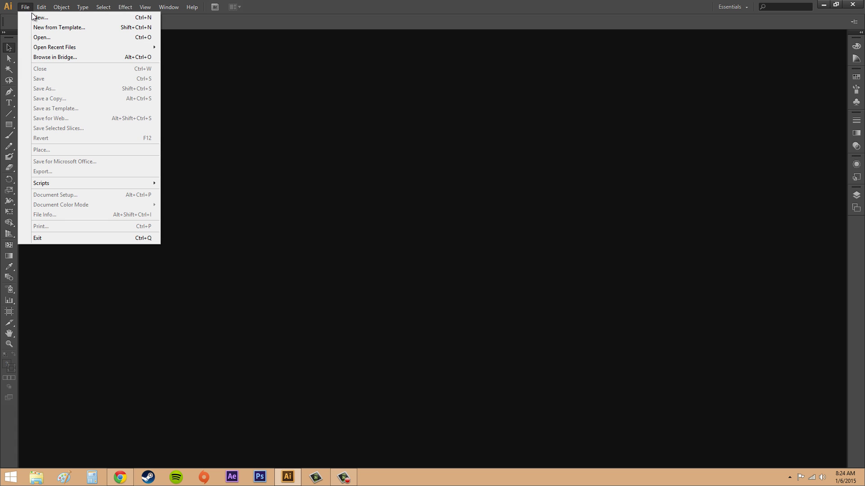
{"action": "left_click", "coordinate": [36, 16]}
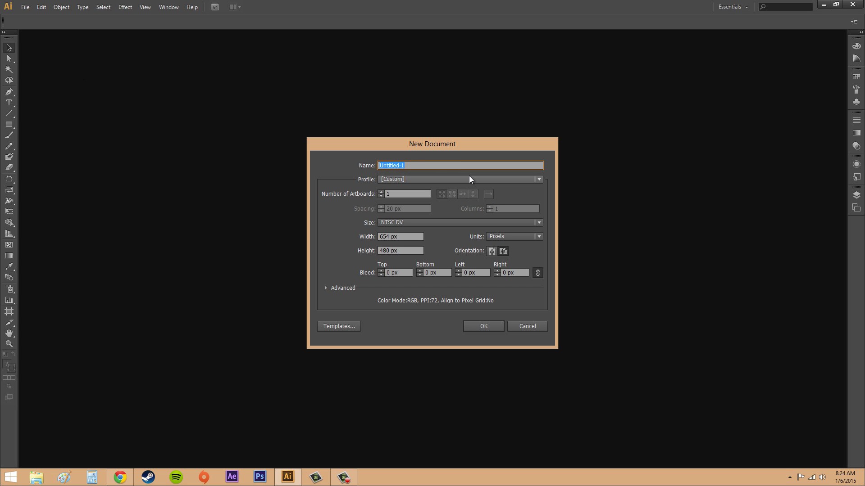
{"action": "key", "text": "BackSpace"}
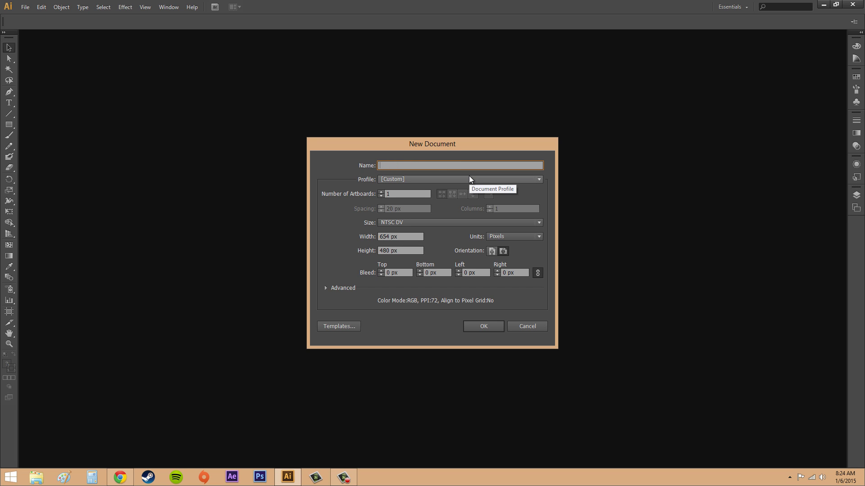
{"action": "type", "text": "first"}
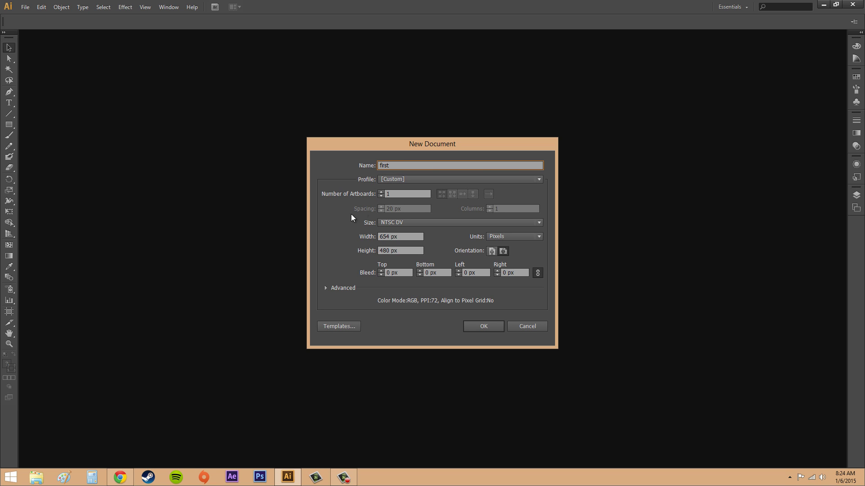
Keep the Custom profile and NTSC DV 654 × 480 px size, and link the bleed values.
{"action": "left_click", "coordinate": [408, 179]}
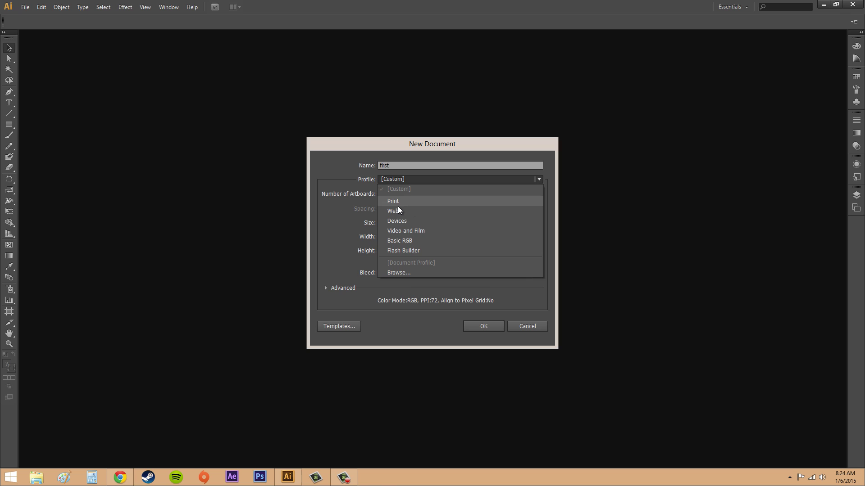
{"action": "left_click", "coordinate": [337, 207]}
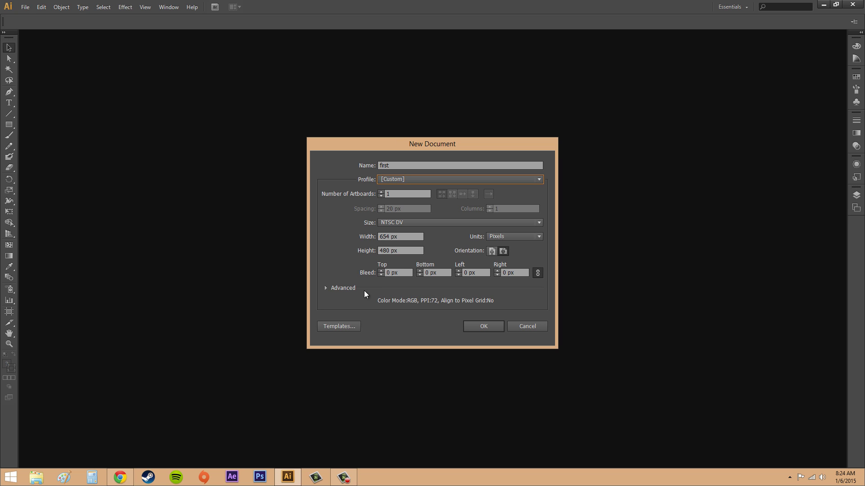
{"action": "left_click", "coordinate": [403, 223]}
{"action": "left_click", "coordinate": [403, 223]}
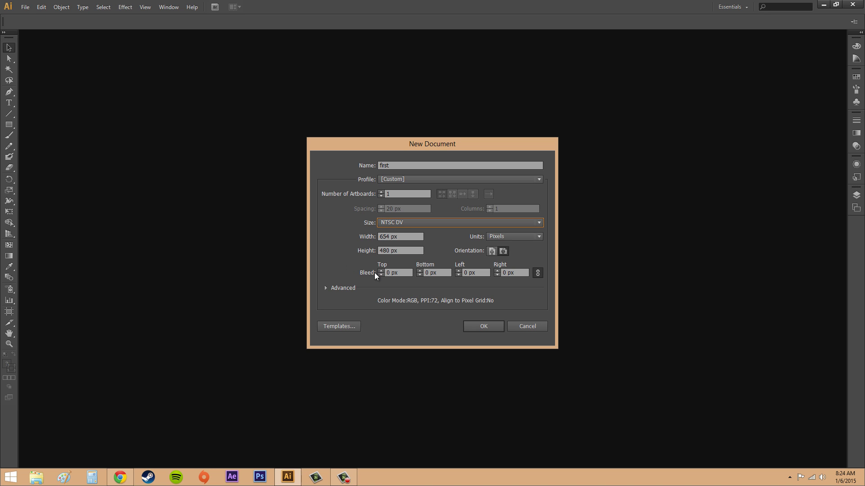
{"action": "left_click", "coordinate": [538, 274]}
Create the 'first' document and scroll to inspect its artboard and green safe-area guides.
{"action": "left_click", "coordinate": [479, 328]}
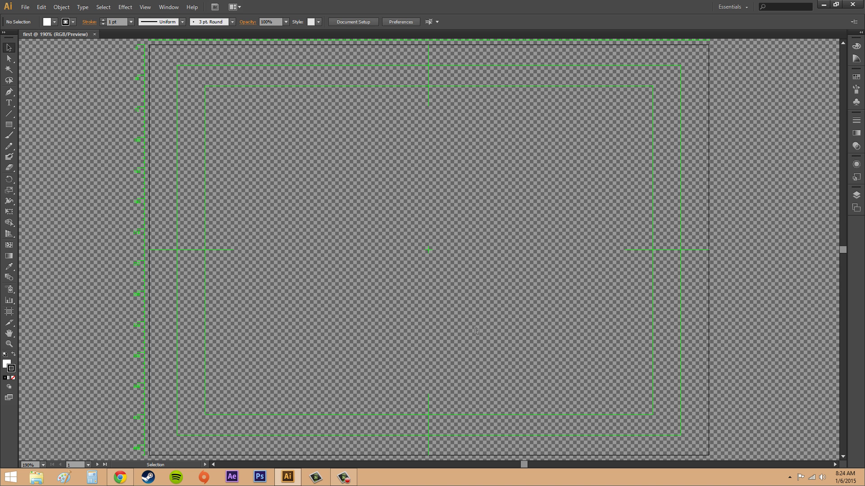
{"action": "scroll", "coordinate": [476, 332], "scroll_direction": "down", "scroll_amount": 2}
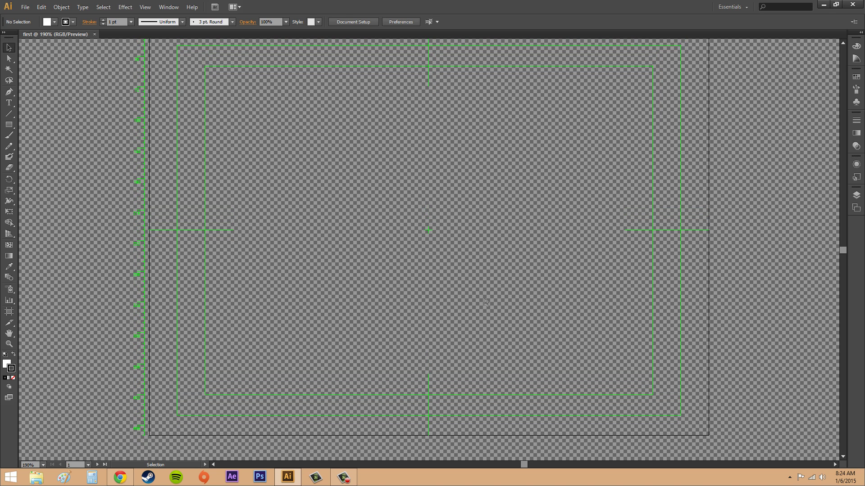
{"action": "scroll", "coordinate": [484, 301], "scroll_direction": "up", "scroll_amount": 3}
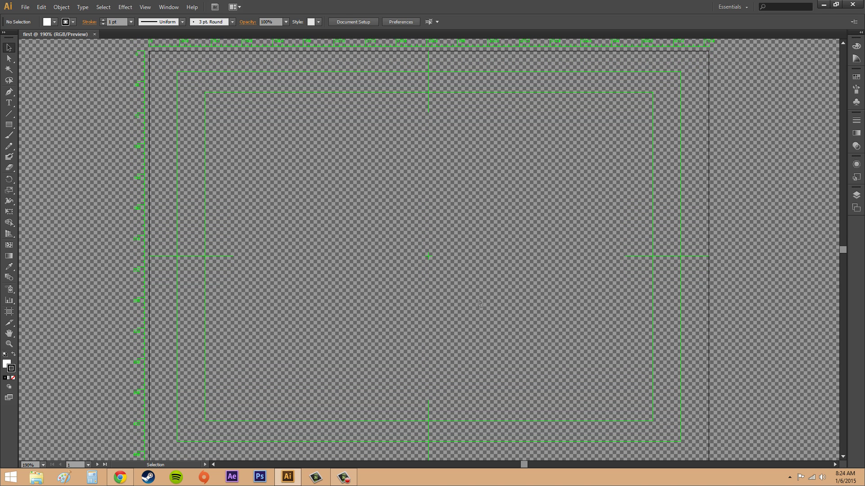
{"action": "scroll", "coordinate": [480, 304], "scroll_direction": "up", "scroll_amount": 1}
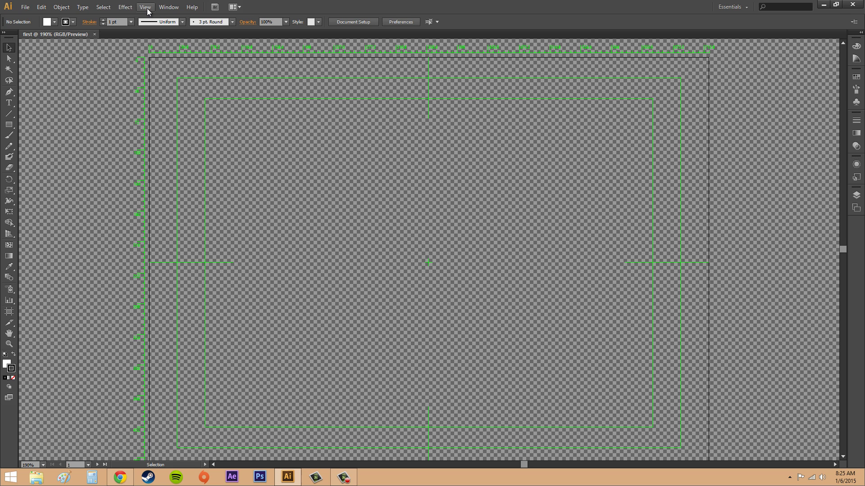
{"action": "left_click", "coordinate": [62, 7]}
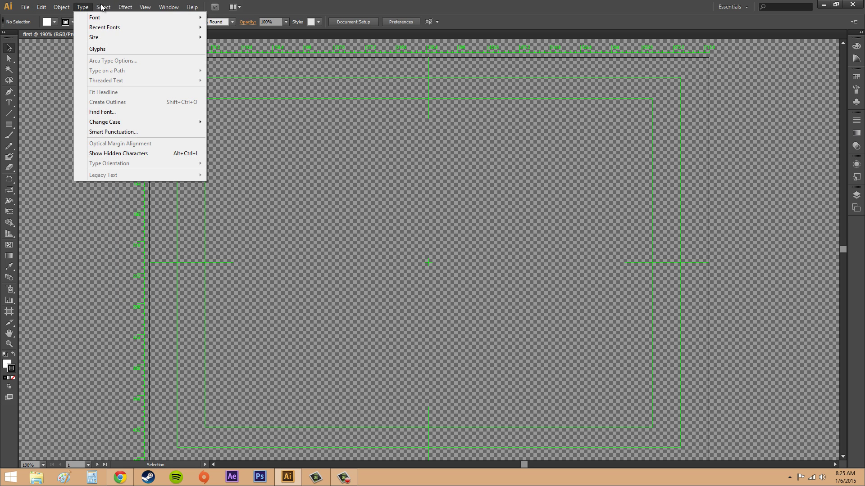
{"action": "mouse_move", "coordinate": [142, 8]}
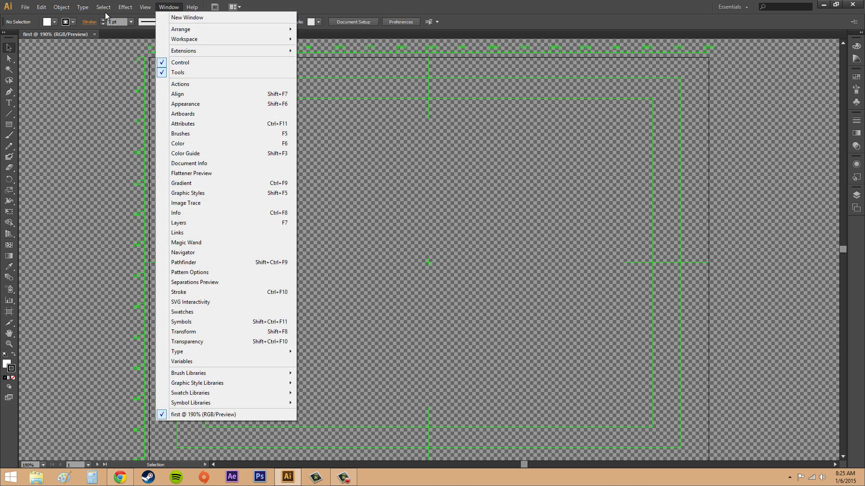
{"action": "mouse_move", "coordinate": [103, 7]}
{"action": "left_click", "coordinate": [488, 25]}
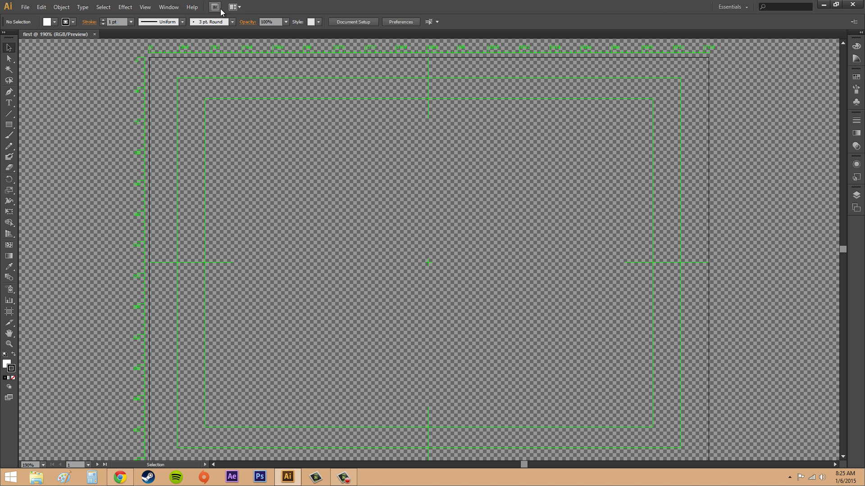
{"action": "left_click", "coordinate": [241, 10]}
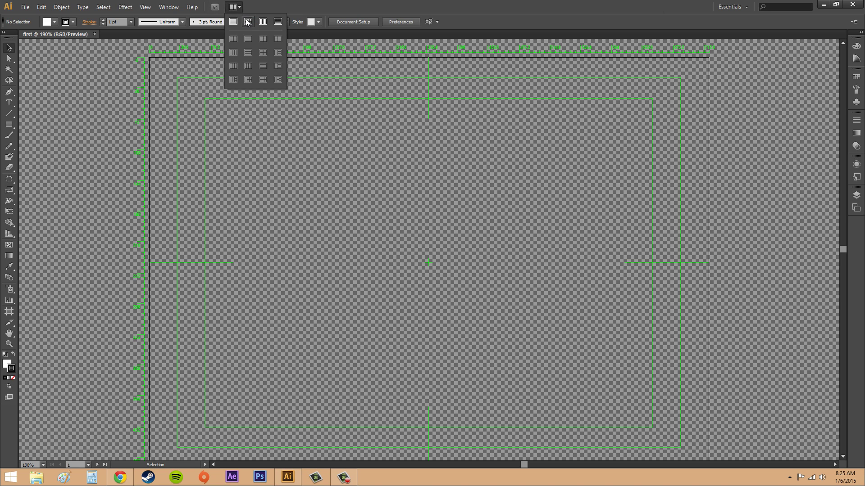
{"action": "left_click", "coordinate": [237, 7]}
{"action": "left_click", "coordinate": [237, 8]}
{"action": "left_click", "coordinate": [237, 8]}
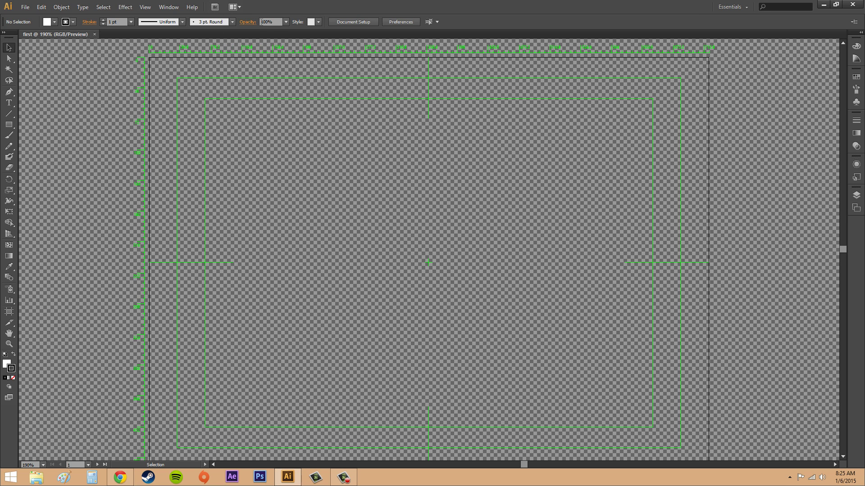
{"action": "left_click", "coordinate": [235, 7]}
{"action": "left_click", "coordinate": [230, 23]}
{"action": "left_click", "coordinate": [241, 9]}
{"action": "left_click", "coordinate": [273, 5]}
Bring up the This PC File Explorer window and close it.
{"action": "left_click", "coordinate": [33, 476]}
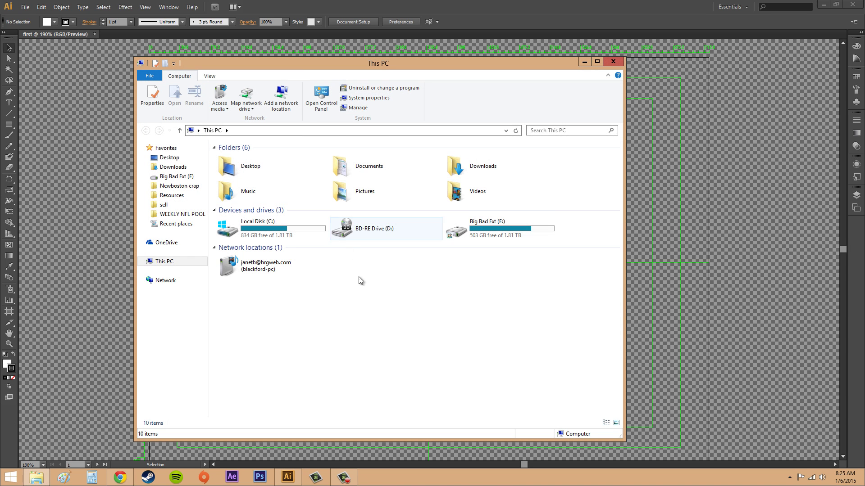
{"action": "left_click", "coordinate": [613, 61]}
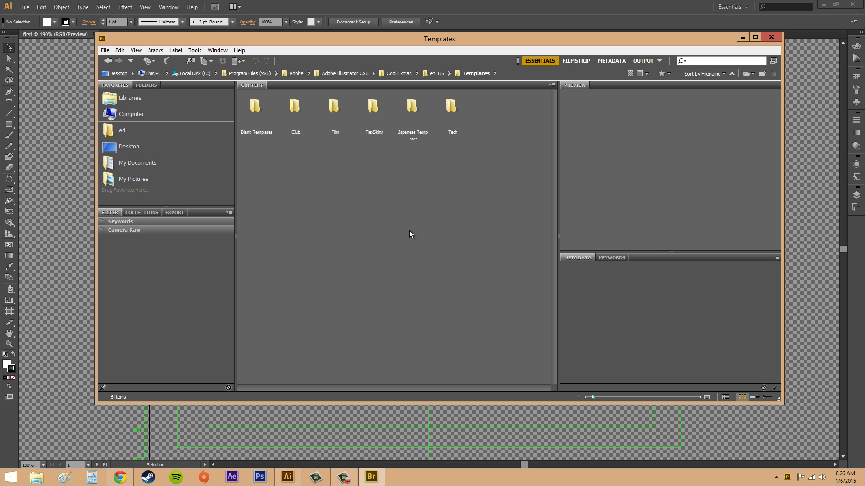
Close the Adobe Bridge Templates window to return to the 'first' document.
{"action": "left_click", "coordinate": [771, 38]}
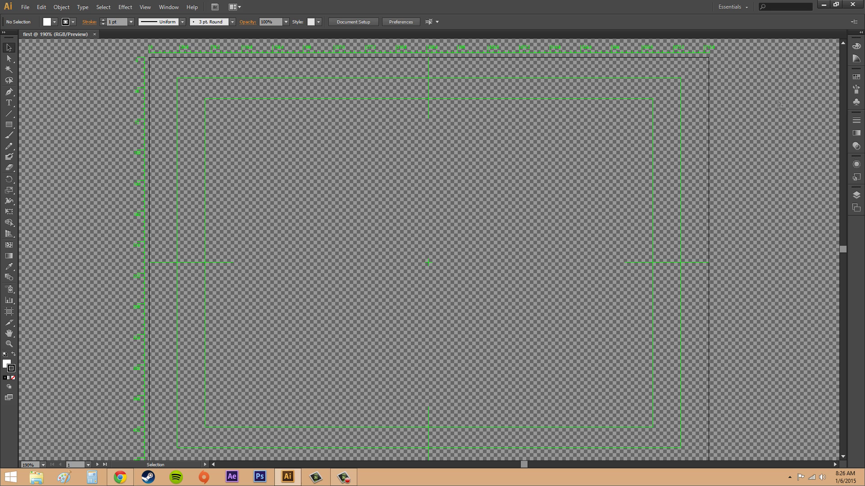
Check the Control panel's docking options and the preset stroke weights.
{"action": "left_click", "coordinate": [854, 21]}
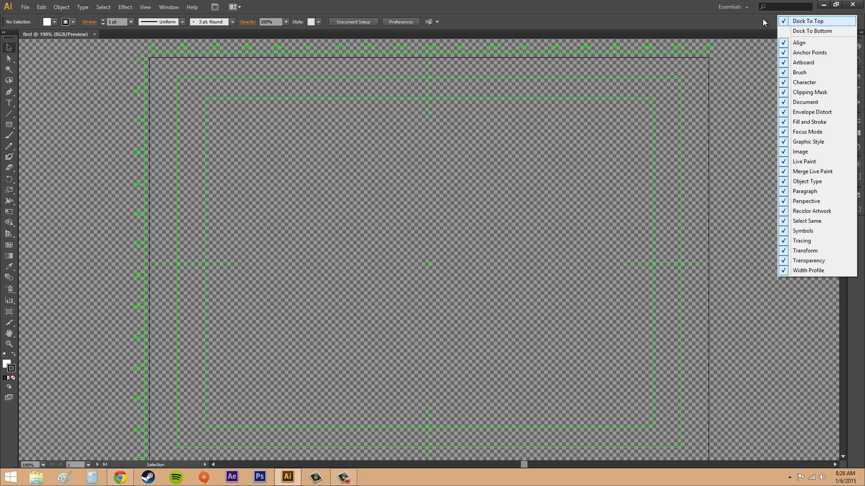
{"action": "left_click", "coordinate": [705, 17]}
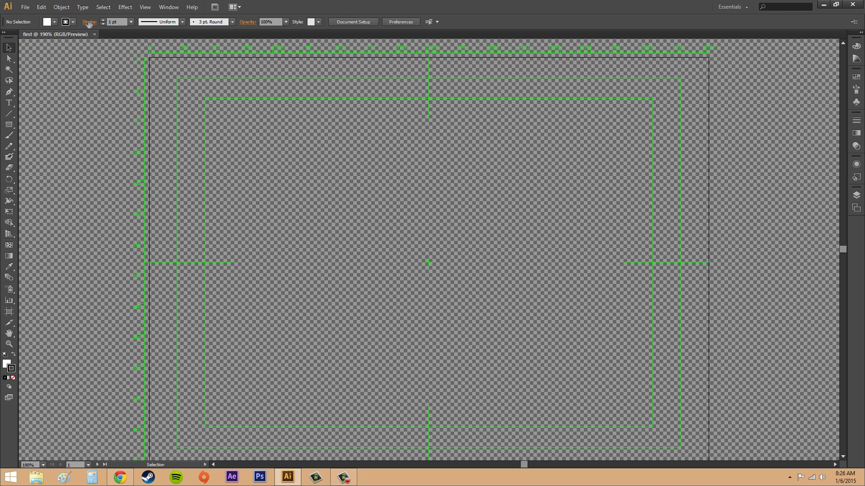
{"action": "left_click", "coordinate": [131, 22]}
{"action": "left_click", "coordinate": [131, 22]}
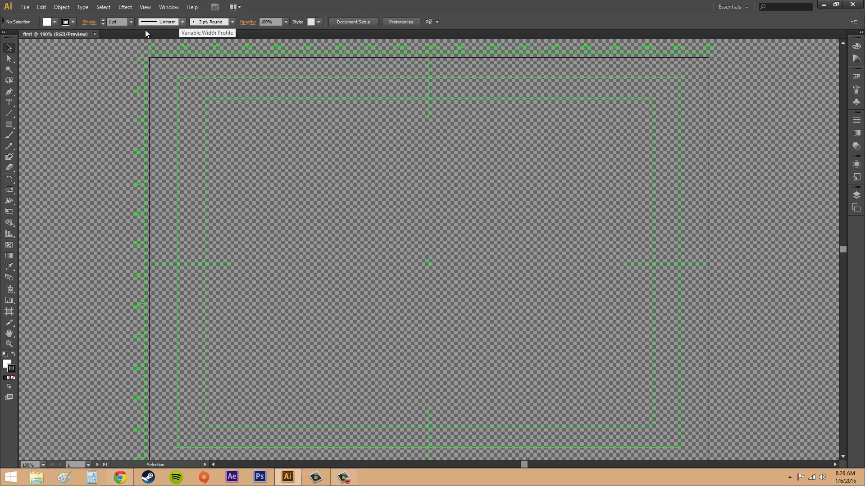
Try the Direct Selection, Magic Wand, Selection, Pen, Type, Blob Brush, Rotate and Gradient tools.
{"action": "left_click", "coordinate": [11, 60]}
{"action": "left_click", "coordinate": [12, 69]}
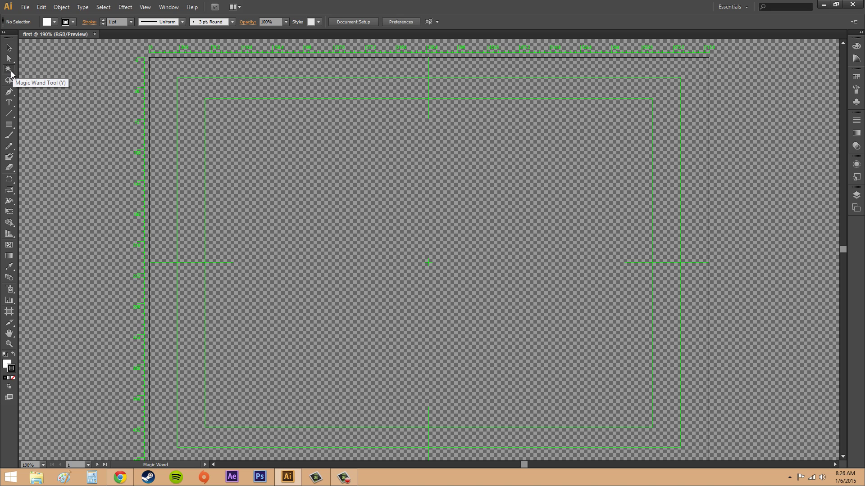
{"action": "left_click", "coordinate": [9, 48]}
{"action": "left_click", "coordinate": [9, 94]}
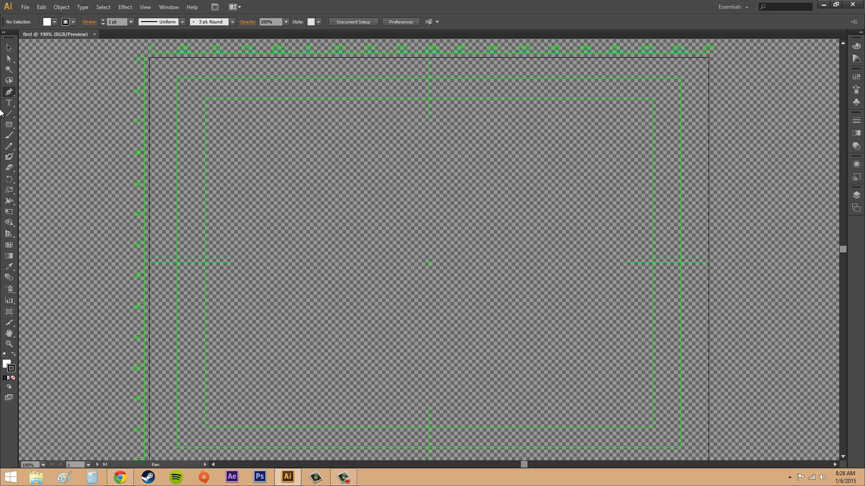
{"action": "left_click", "coordinate": [10, 104]}
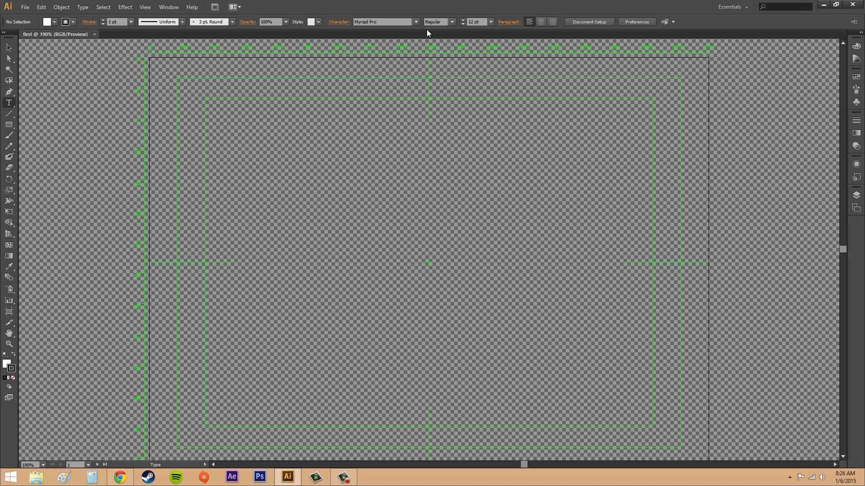
{"action": "left_click", "coordinate": [9, 156]}
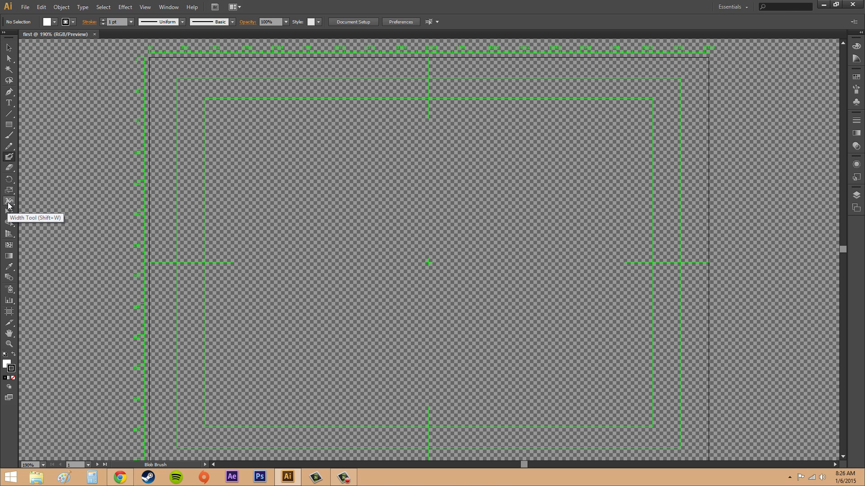
{"action": "left_click", "coordinate": [9, 179]}
{"action": "left_click", "coordinate": [9, 256]}
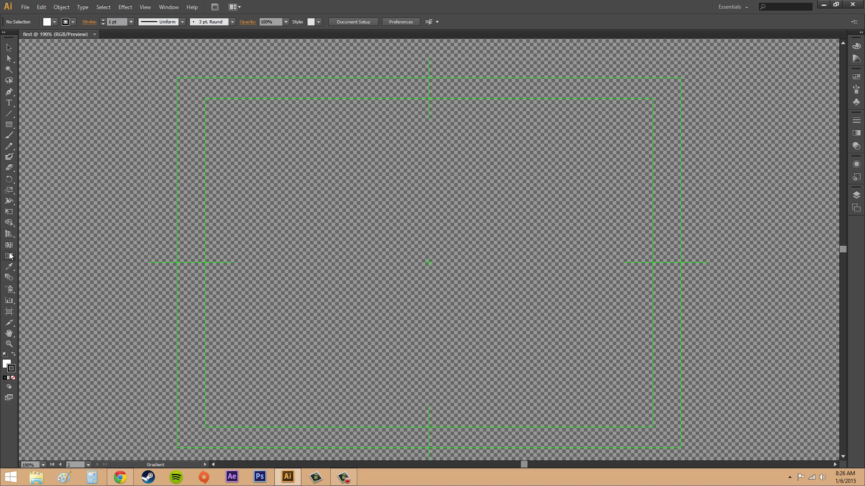
Try the Mesh and Shape Builder tools, then view the Layers and Artboards panels.
{"action": "left_click", "coordinate": [9, 245]}
{"action": "left_click", "coordinate": [9, 222]}
{"action": "left_click", "coordinate": [855, 199]}
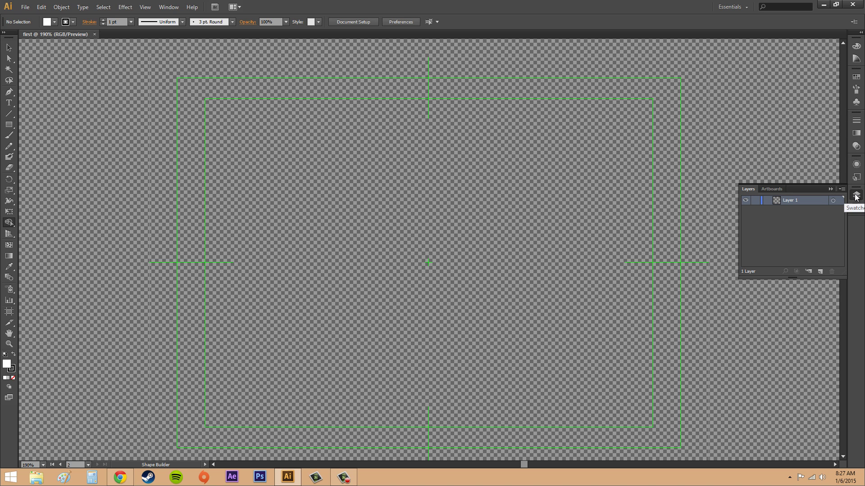
{"action": "left_click", "coordinate": [771, 189]}
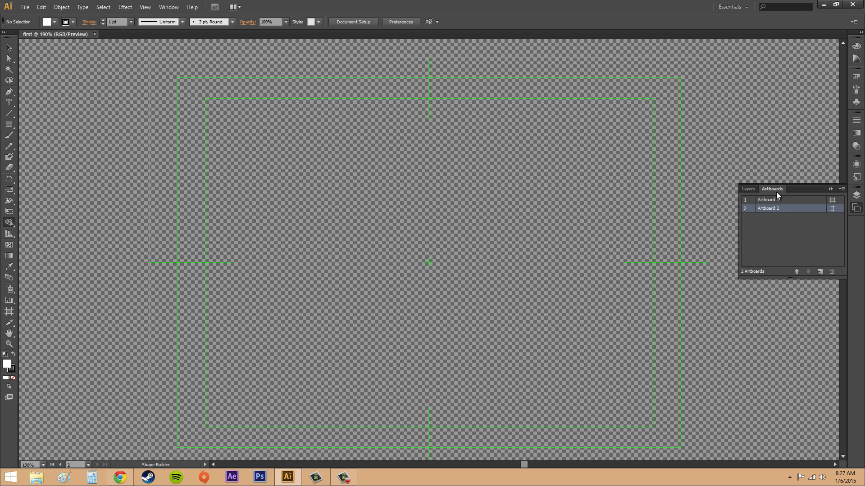
{"action": "left_click", "coordinate": [744, 189]}
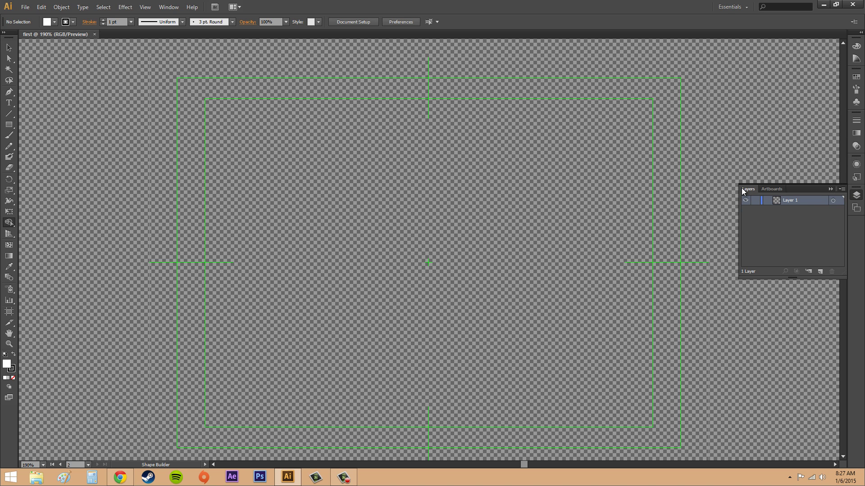
Expand the Stroke, Swatches and Color panels in turn, then collapse them.
{"action": "left_click", "coordinate": [858, 121]}
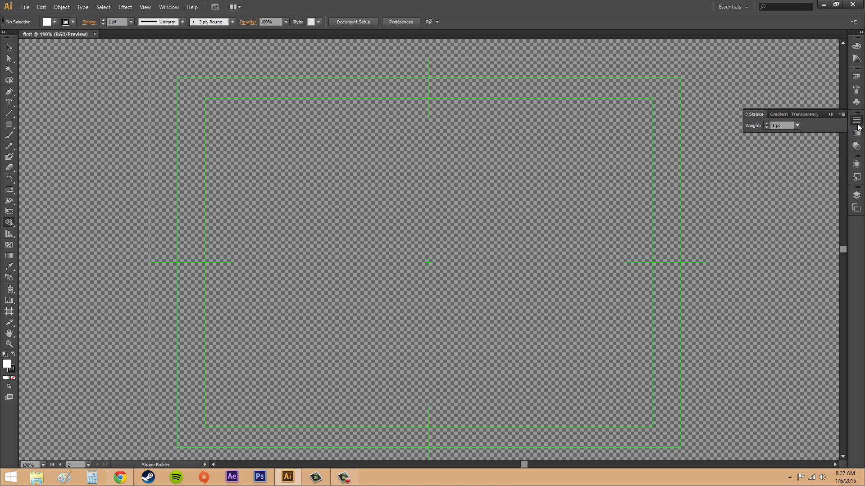
{"action": "left_click", "coordinate": [858, 80]}
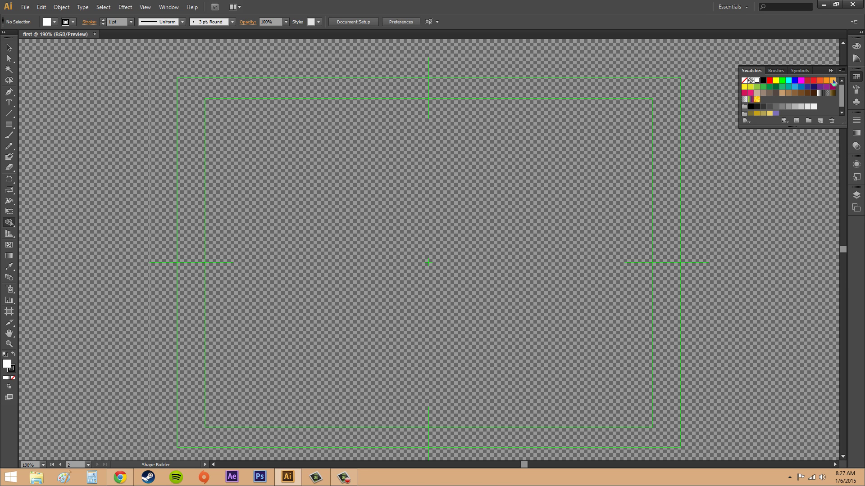
{"action": "left_click", "coordinate": [856, 77]}
{"action": "left_click", "coordinate": [856, 46]}
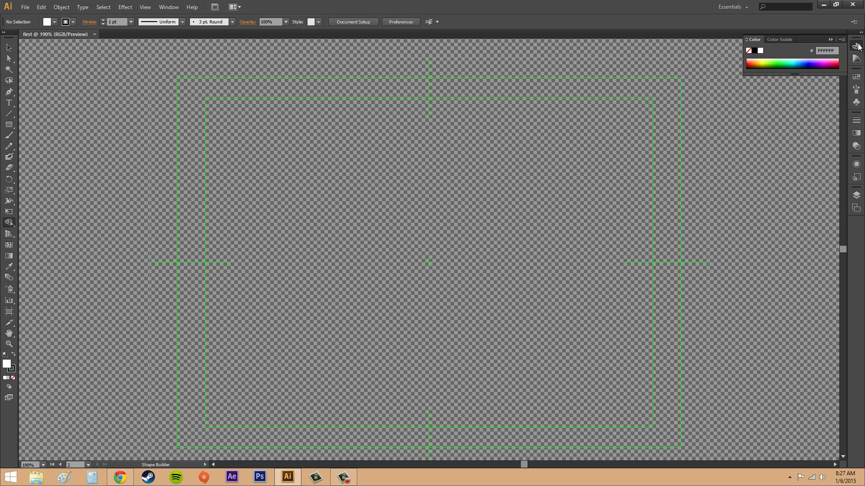
{"action": "left_click", "coordinate": [856, 46]}
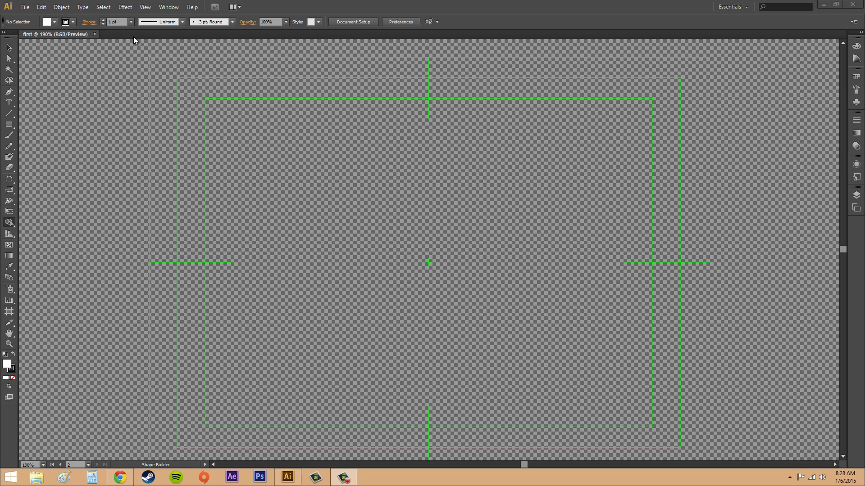
Open moustaches - Copy.ai from the recent files list.
{"action": "left_click", "coordinate": [25, 7]}
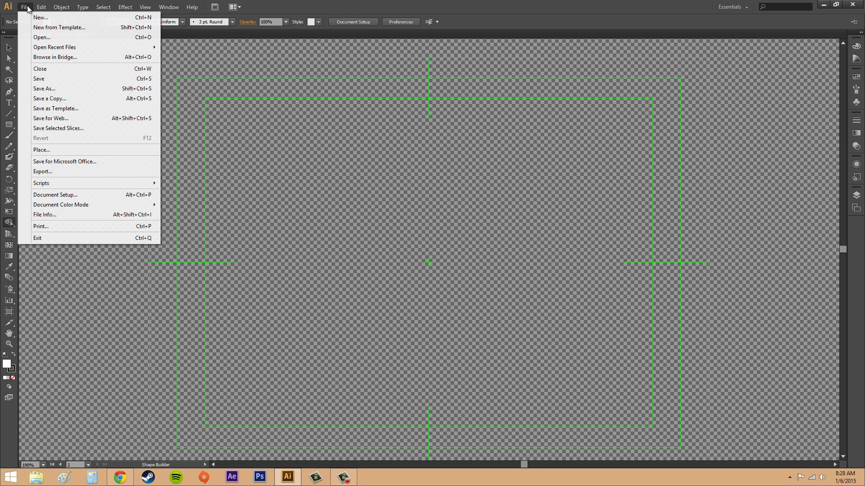
{"action": "mouse_move", "coordinate": [63, 48]}
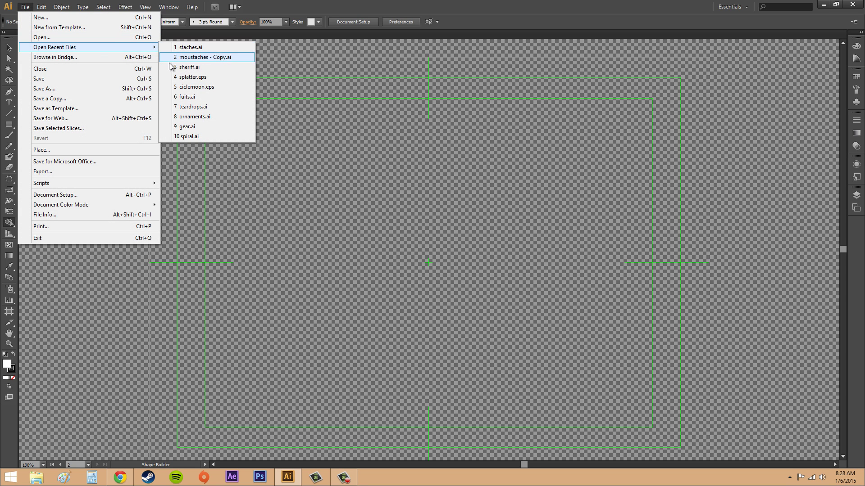
{"action": "left_click", "coordinate": [190, 58]}
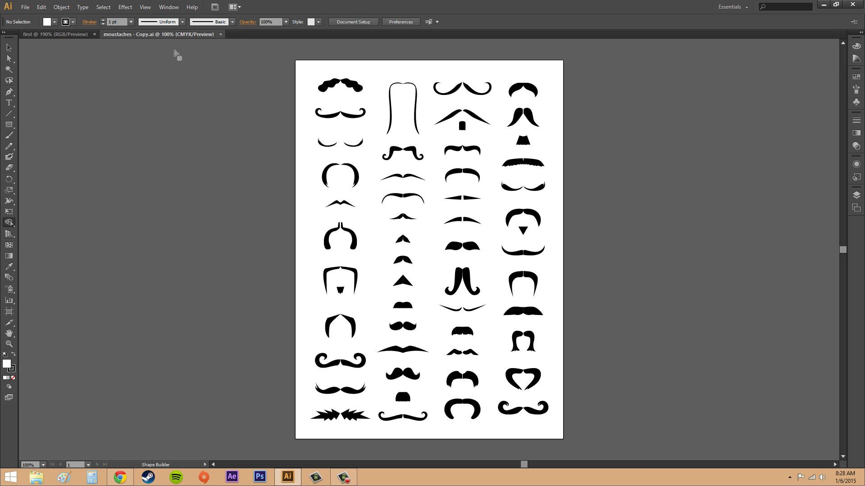
Switch between the 'first' and moustaches tabs, ending on moustaches - Copy.ai.
{"action": "left_click", "coordinate": [72, 34]}
{"action": "left_click", "coordinate": [131, 32]}
{"action": "left_click", "coordinate": [72, 34]}
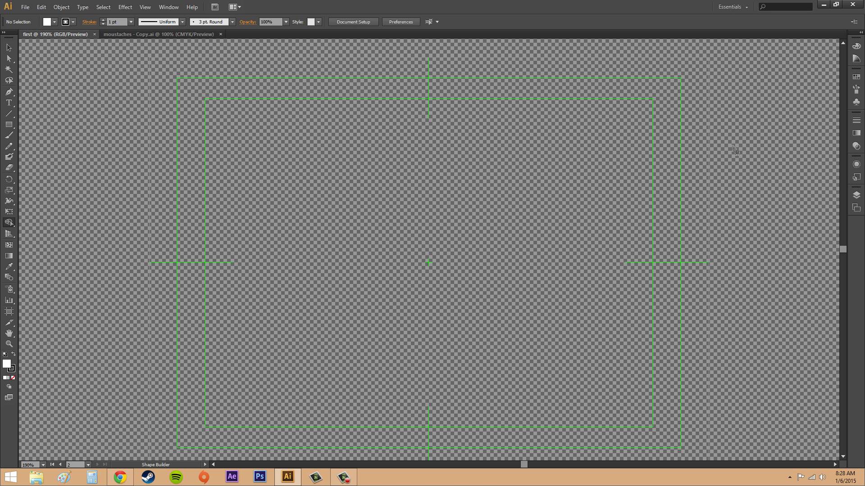
{"action": "left_click", "coordinate": [133, 35]}
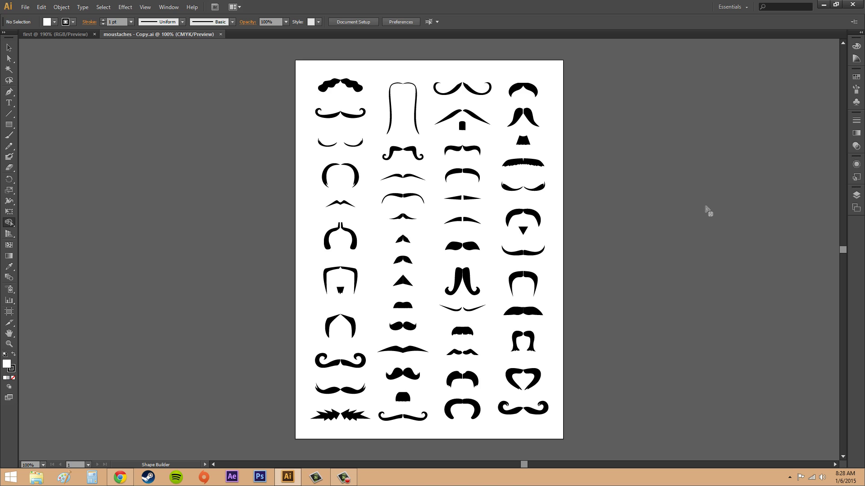
{"action": "key", "text": "v"}
{"action": "left_click", "coordinate": [9, 59]}
{"action": "left_click", "coordinate": [517, 165]}
{"action": "left_click_drag", "start_coordinate": [516, 165], "coordinate": [617, 171]}
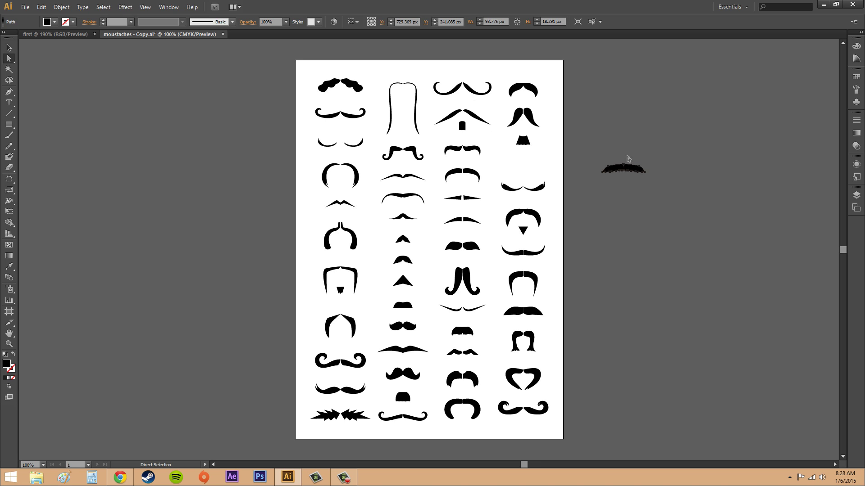
{"action": "key", "text": "ctrl+z"}
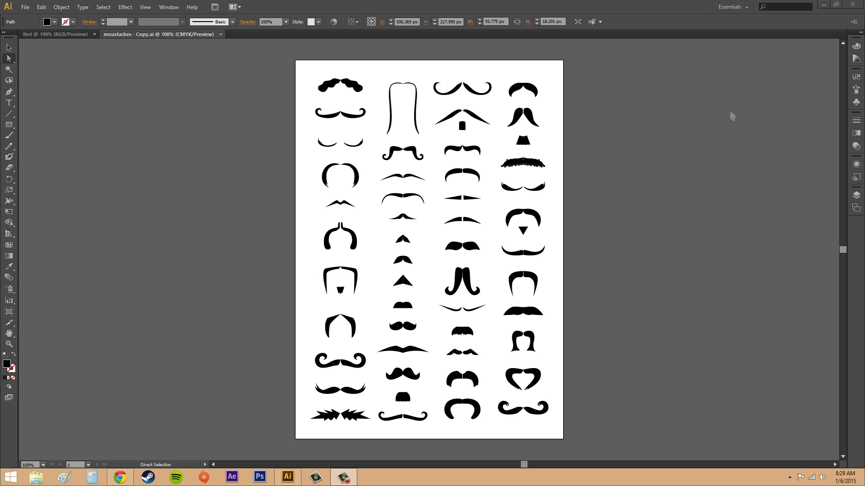
{"action": "left_click", "coordinate": [41, 6]}
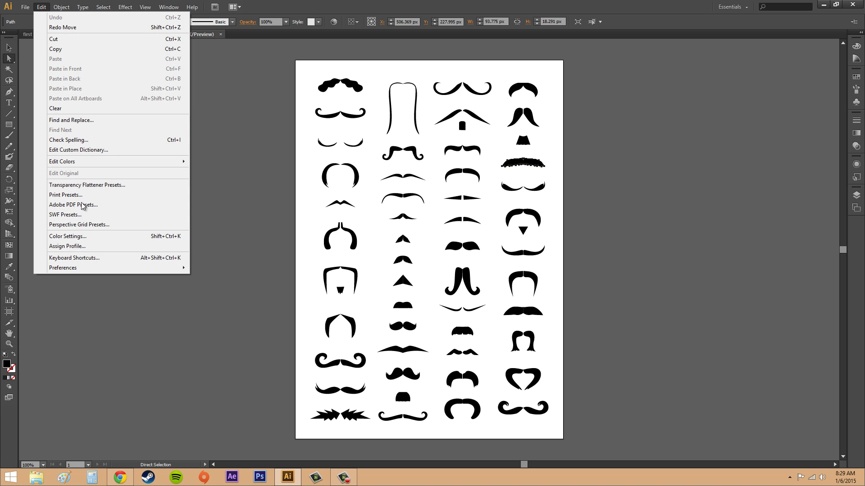
{"action": "mouse_move", "coordinate": [83, 268]}
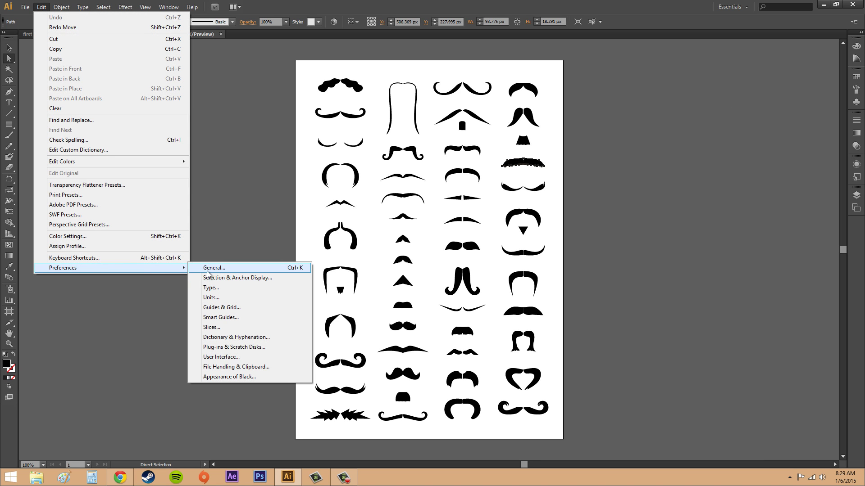
{"action": "left_click", "coordinate": [221, 358]}
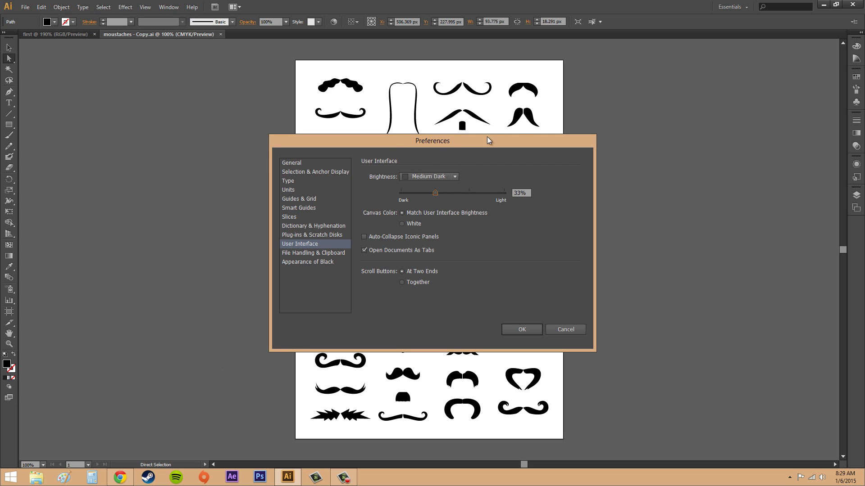
{"action": "left_click_drag", "start_coordinate": [434, 144], "coordinate": [250, 229]}
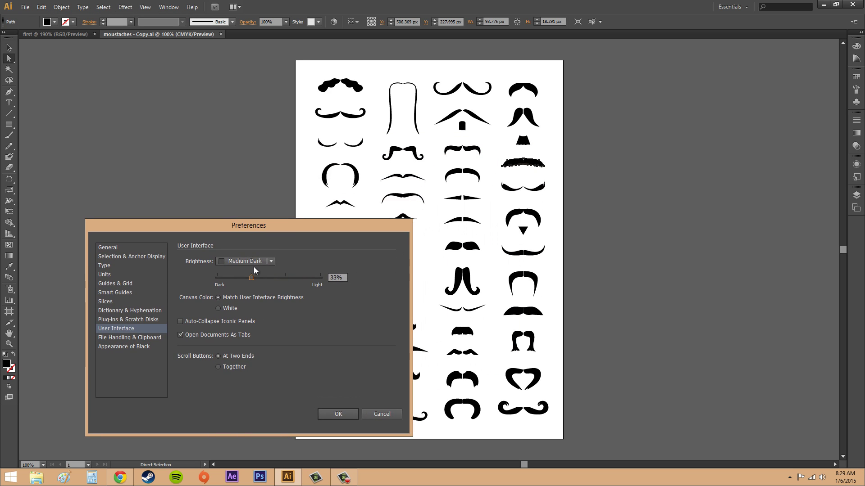
{"action": "left_click", "coordinate": [255, 263]}
{"action": "left_click", "coordinate": [237, 282]}
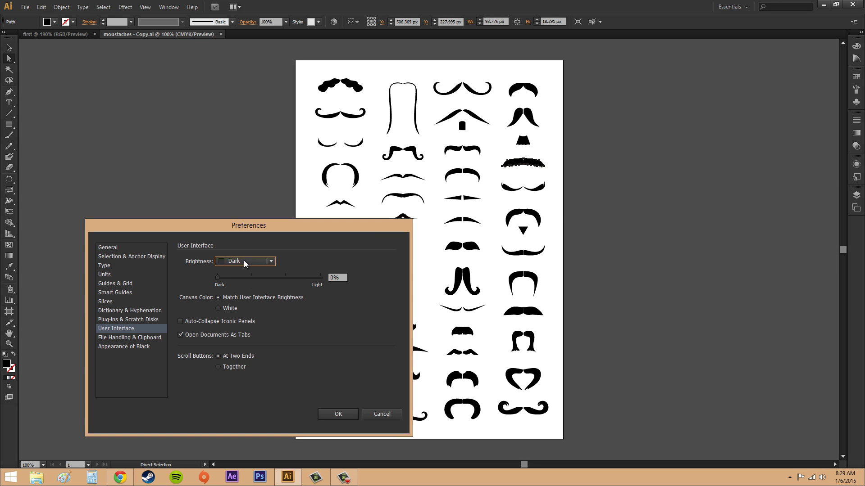
{"action": "left_click", "coordinate": [245, 261]}
{"action": "left_click", "coordinate": [244, 303]}
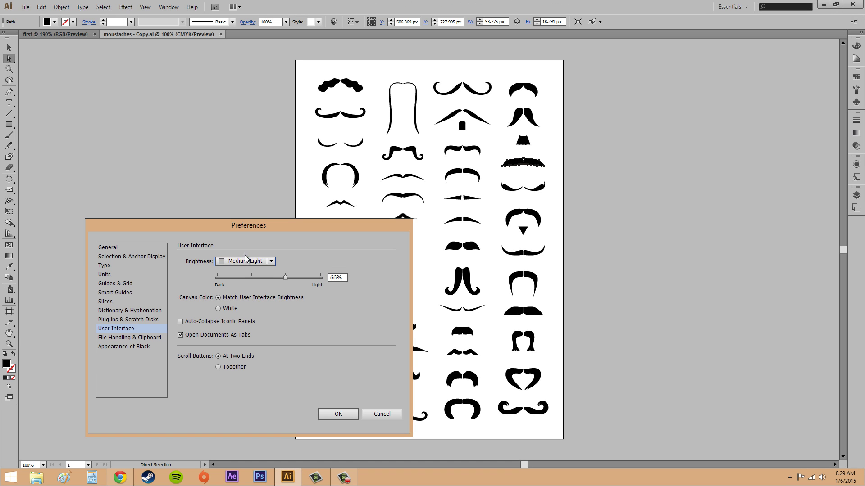
{"action": "left_click", "coordinate": [245, 262]}
{"action": "left_click", "coordinate": [239, 313]}
{"action": "left_click", "coordinate": [248, 262]}
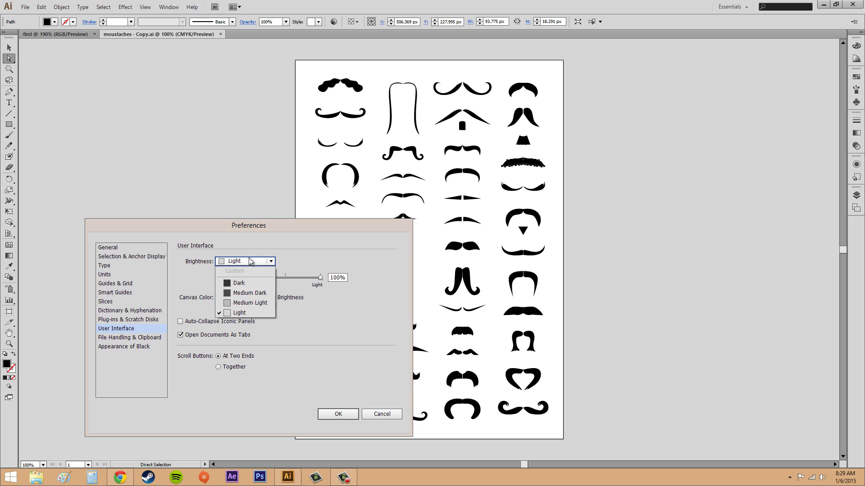
{"action": "left_click", "coordinate": [240, 312]}
{"action": "left_click", "coordinate": [243, 285]}
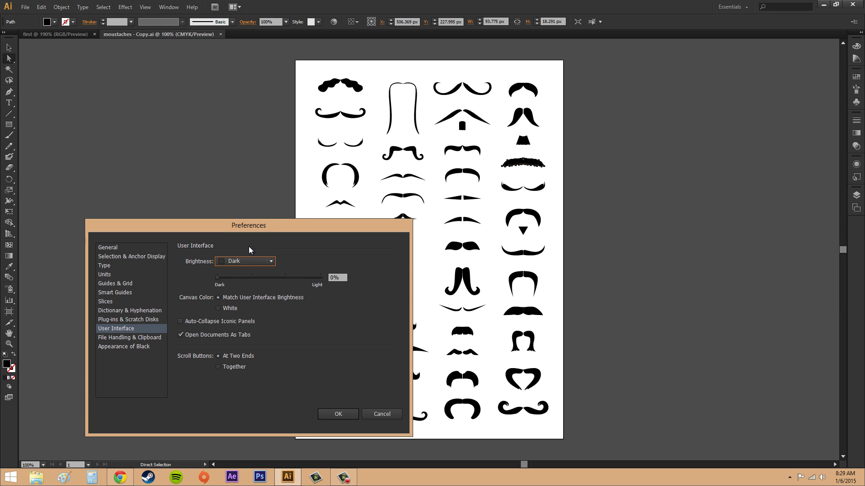
{"action": "left_click", "coordinate": [248, 262]}
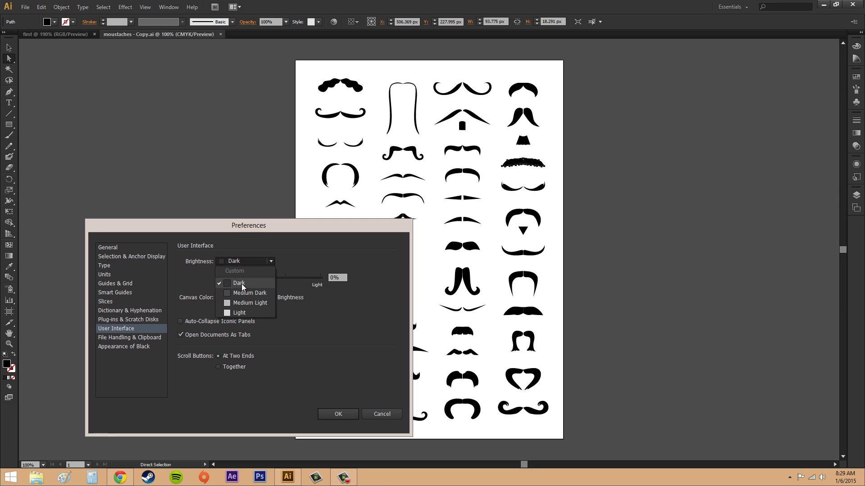
{"action": "left_click", "coordinate": [238, 294]}
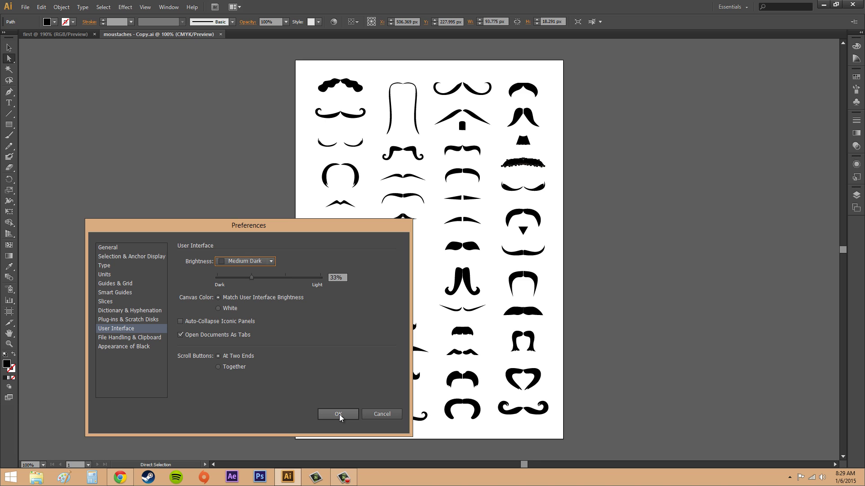
{"action": "left_click", "coordinate": [339, 414]}
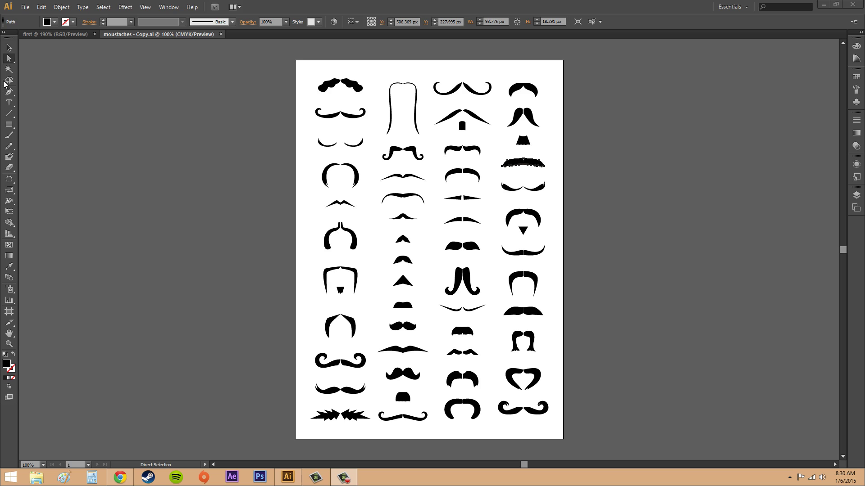
Pick the Selection then Gradient tool, set zoom to 109%, and check the artboard list showing 1.
{"action": "left_click", "coordinate": [9, 47]}
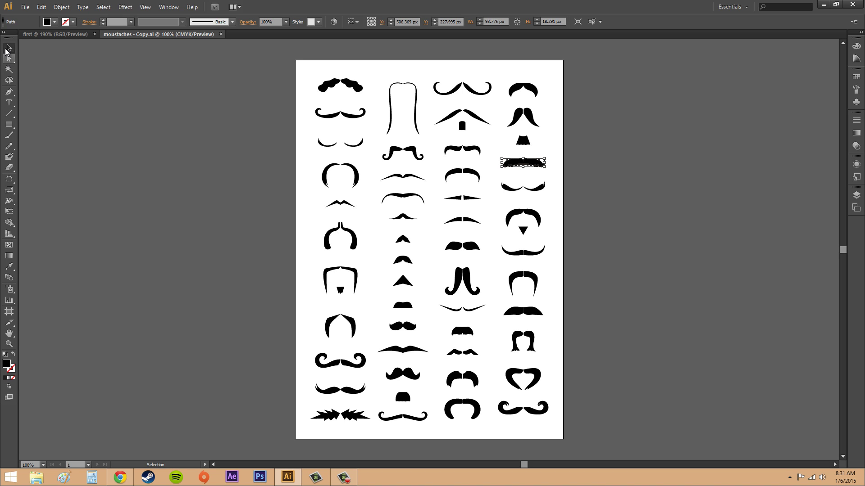
{"action": "left_click", "coordinate": [9, 255]}
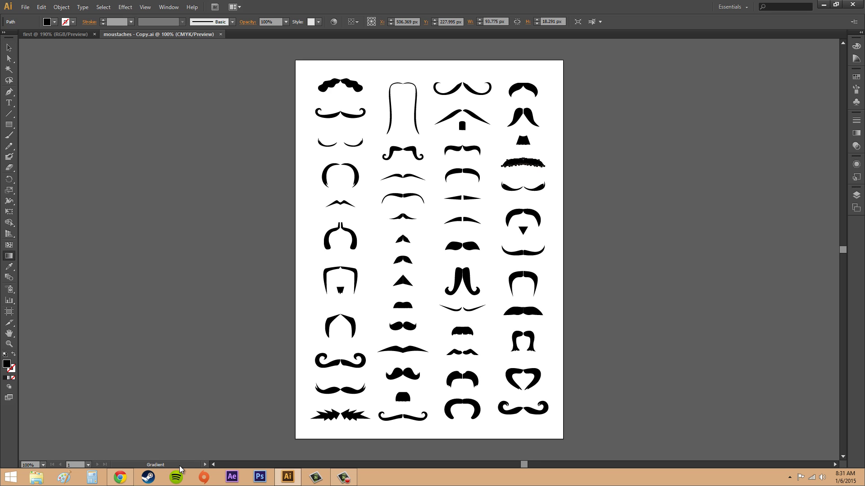
{"action": "left_click", "coordinate": [43, 465]}
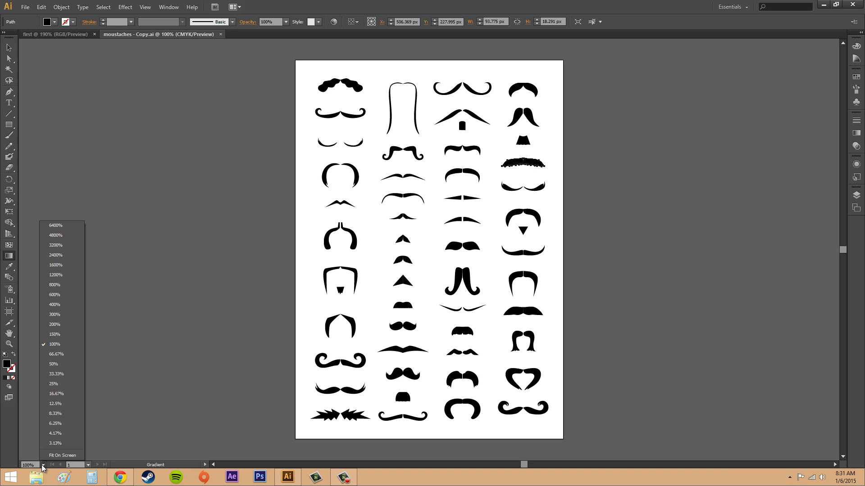
{"action": "left_click", "coordinate": [63, 459]}
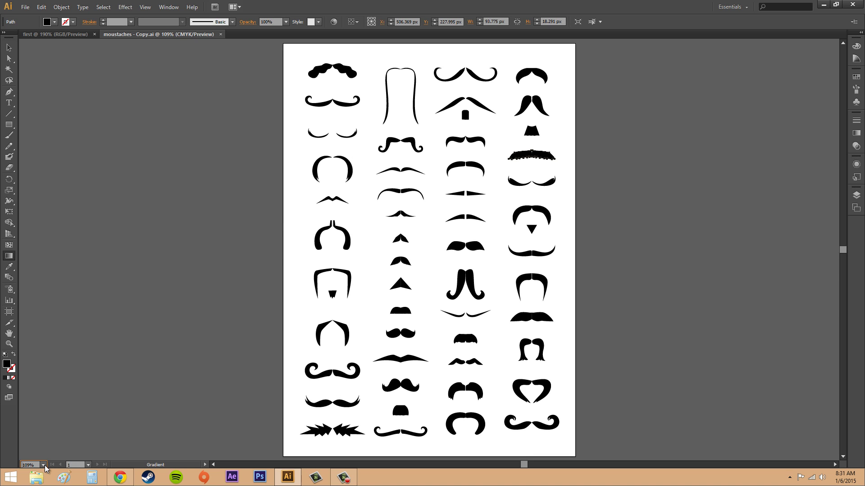
{"action": "left_click", "coordinate": [88, 465]}
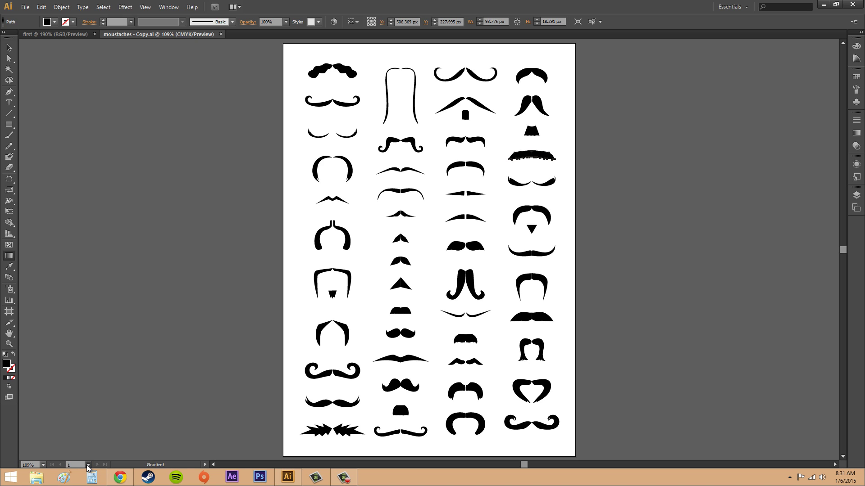
{"action": "left_click", "coordinate": [90, 465]}
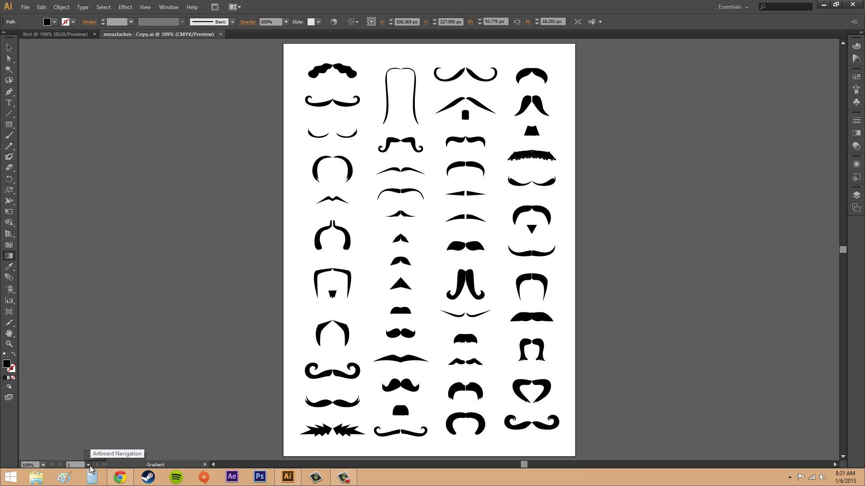